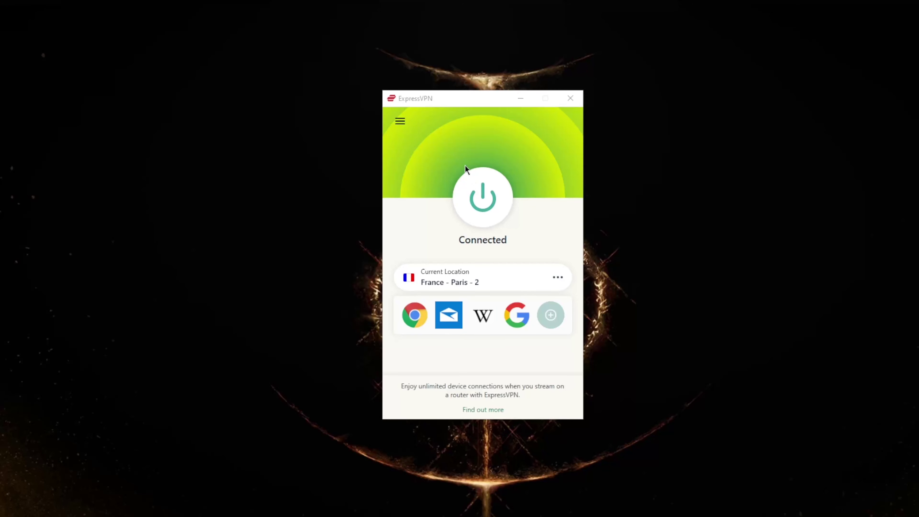
Bring the ExpressVPN window into focus and nudge it slightly right and down
left_click(462, 152)
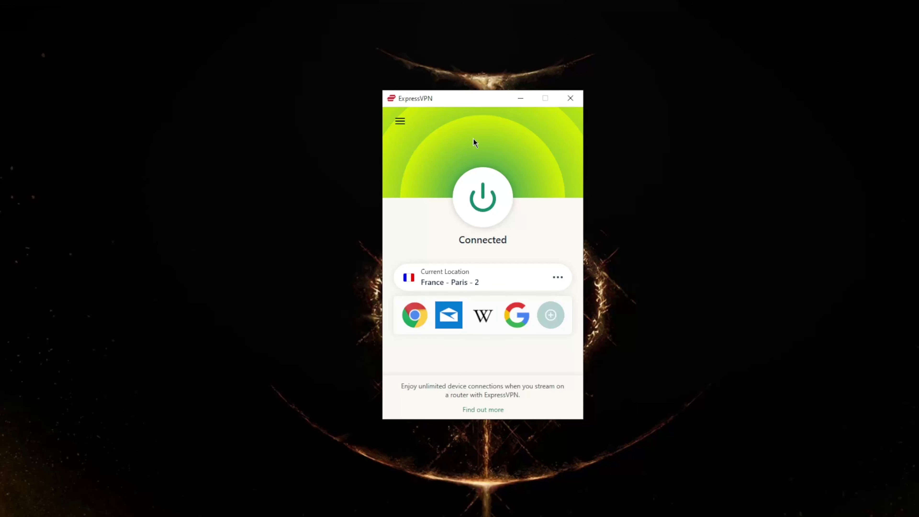
left_click_drag(463, 96, 466, 97)
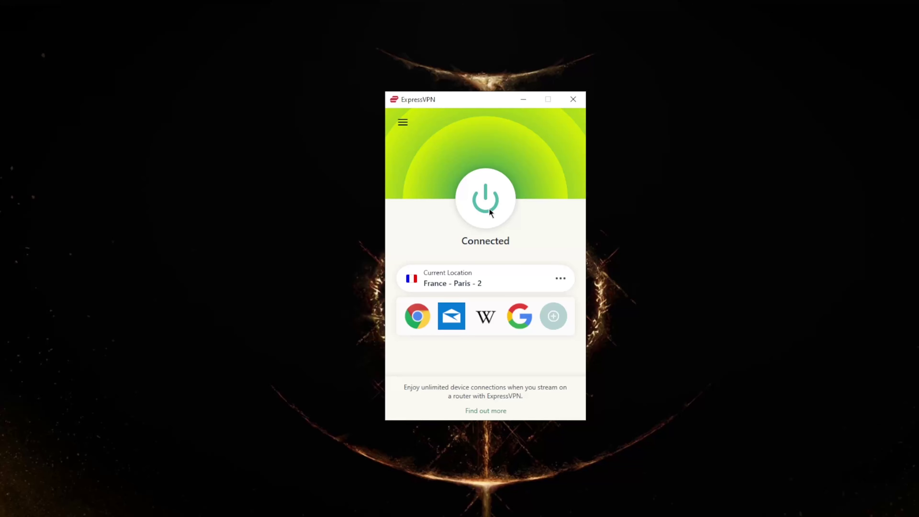
Disconnect from France - Paris - 2 and open the hamburger feature menu
left_click(494, 198)
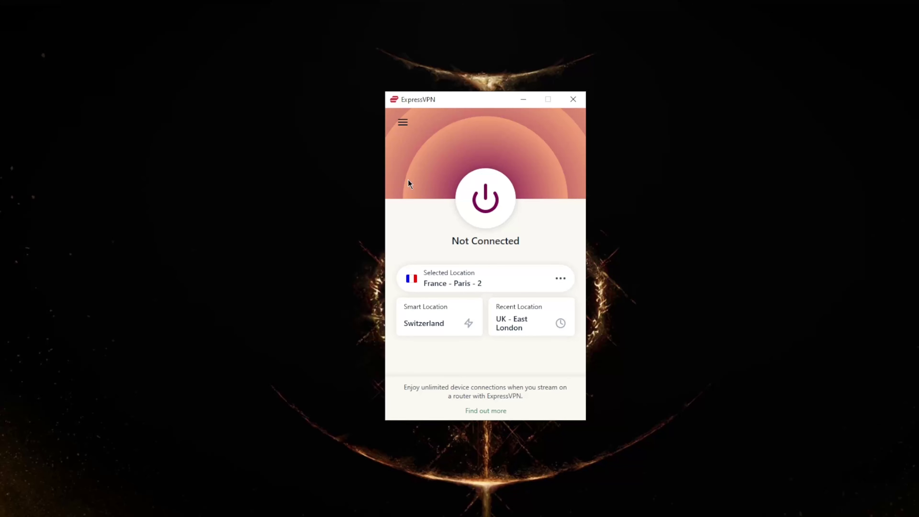
left_click(402, 122)
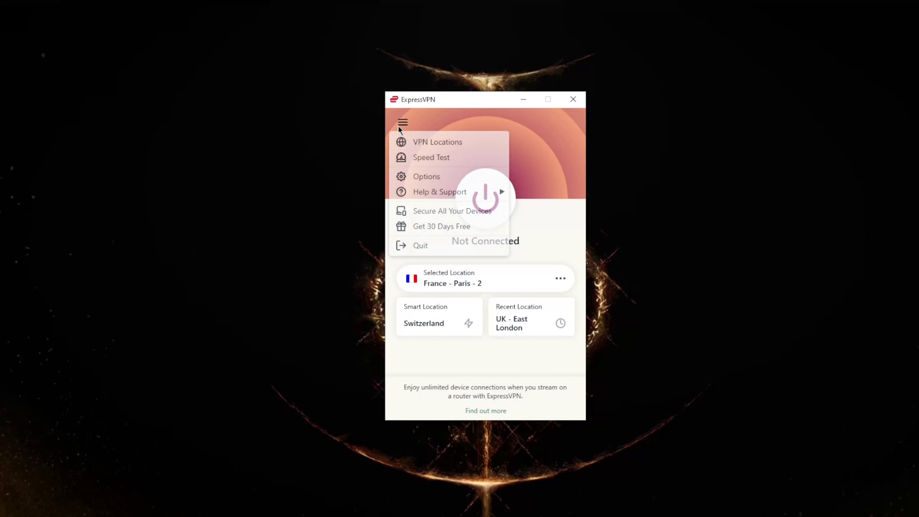
Run a Speed Test on Recommended locations beside the main window, then close the results
left_click(447, 156)
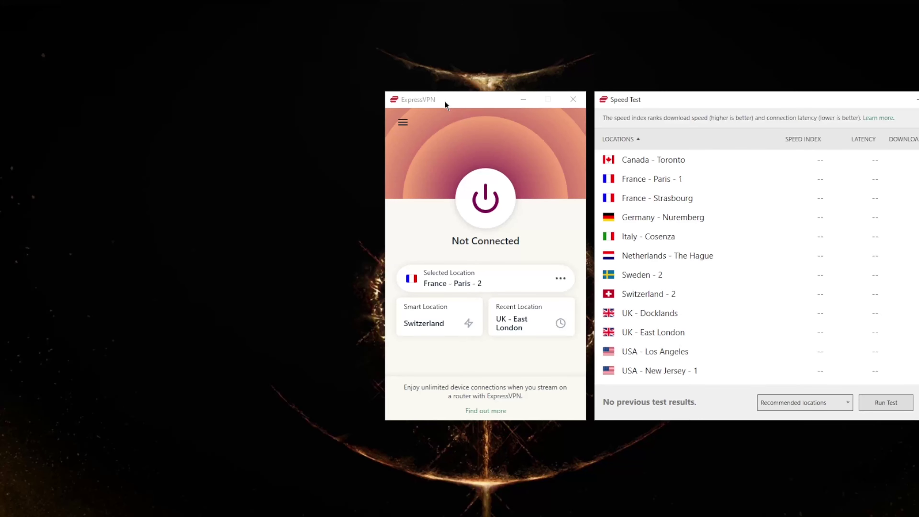
left_click_drag(445, 102, 273, 96)
left_click_drag(638, 100, 469, 95)
left_click(663, 400)
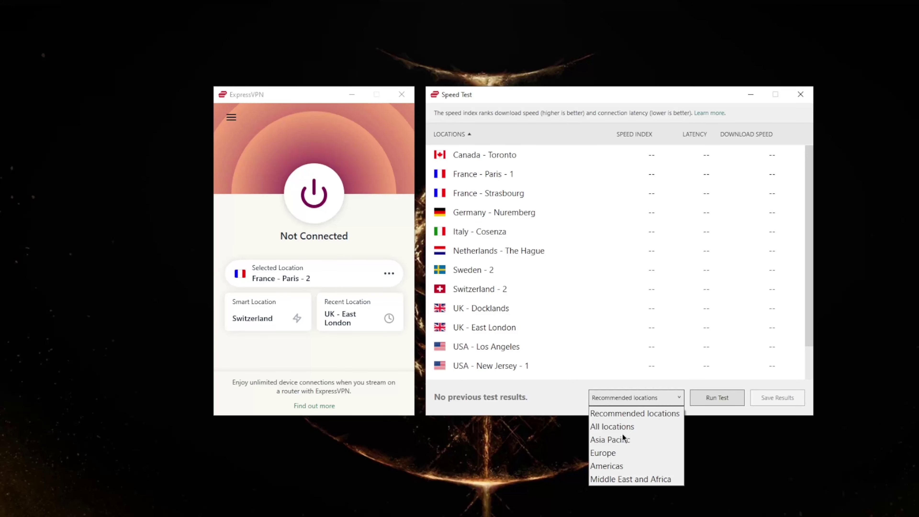
left_click(645, 414)
left_click(718, 398)
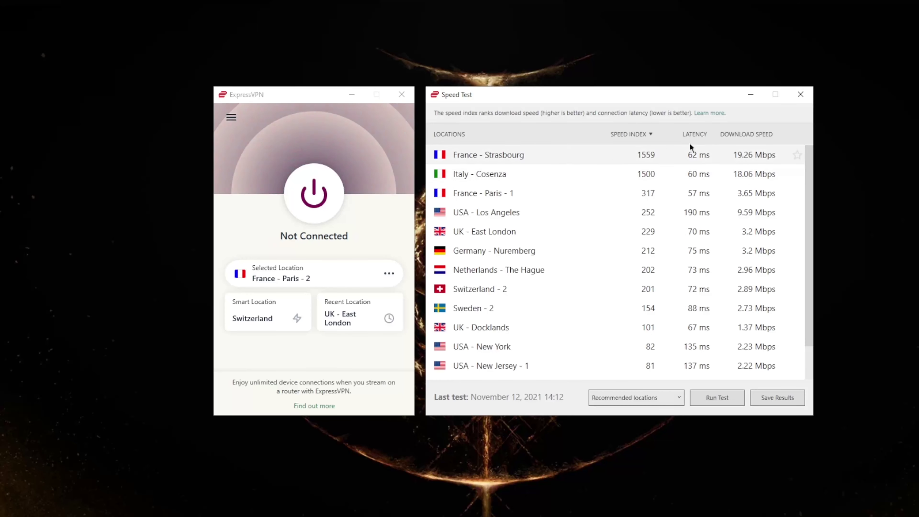
left_click(796, 98)
left_click_drag(296, 95, 470, 104)
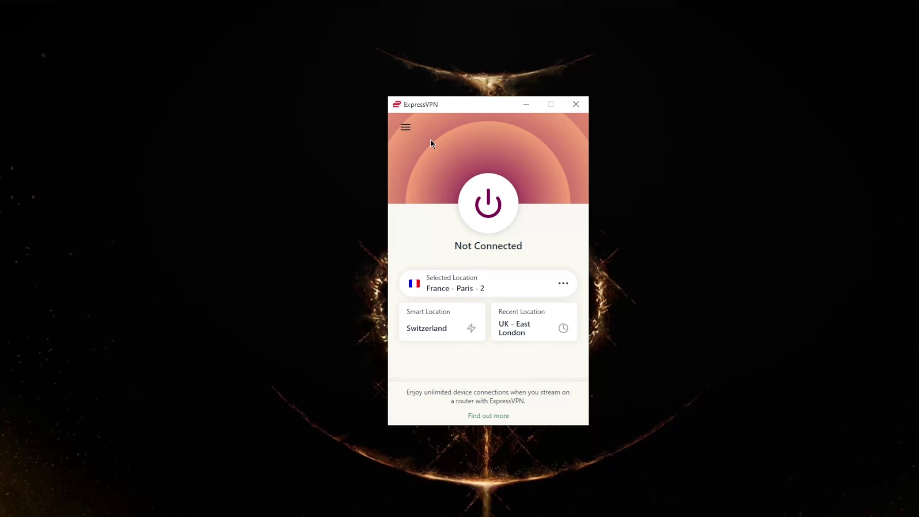
left_click(404, 127)
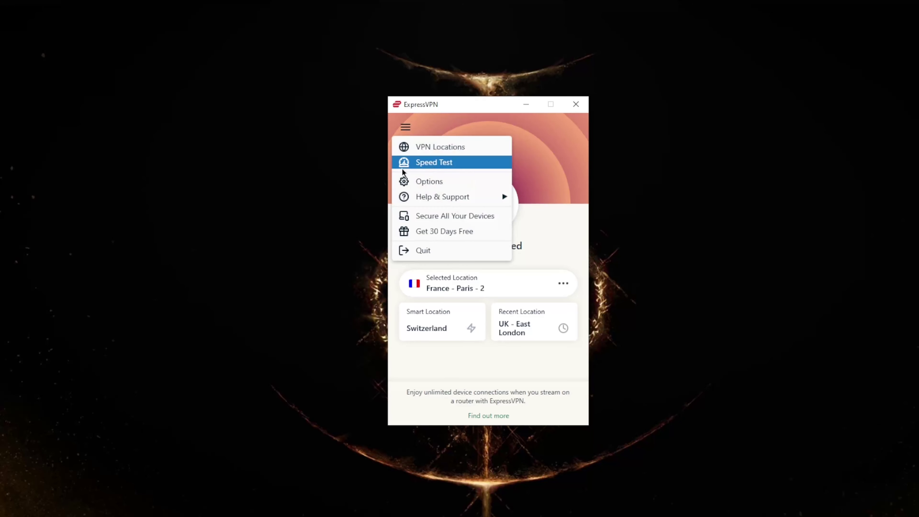
left_click(531, 164)
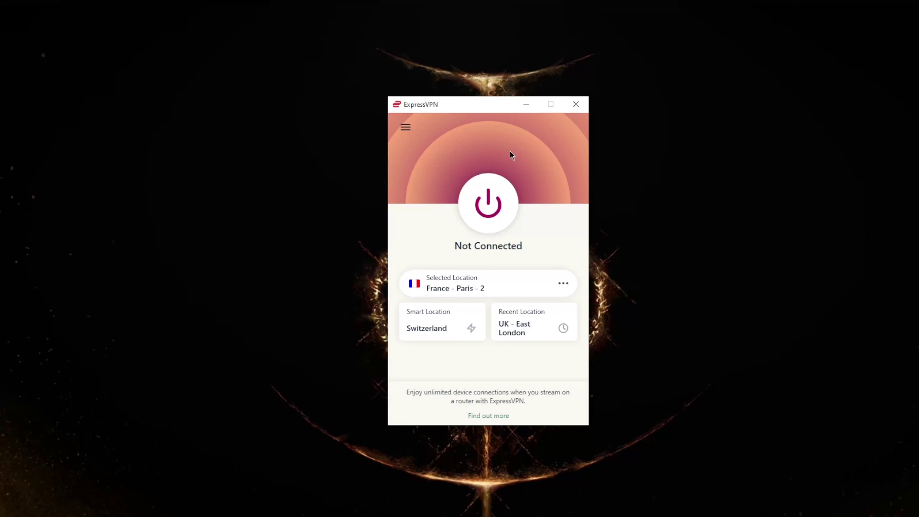
left_click(408, 127)
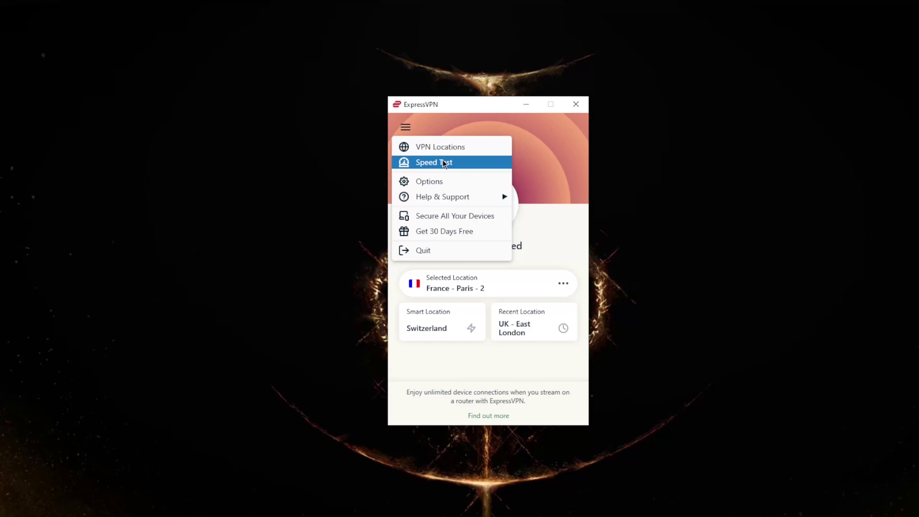
left_click(460, 149)
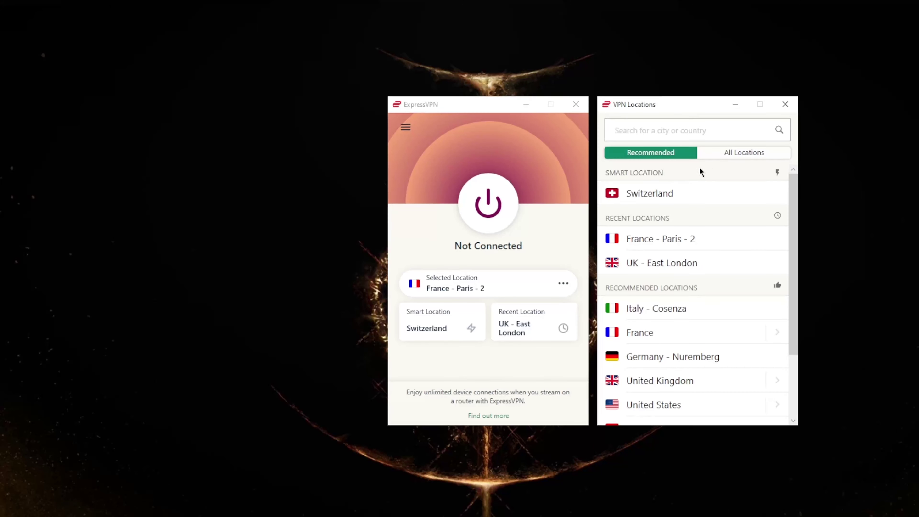
left_click(744, 155)
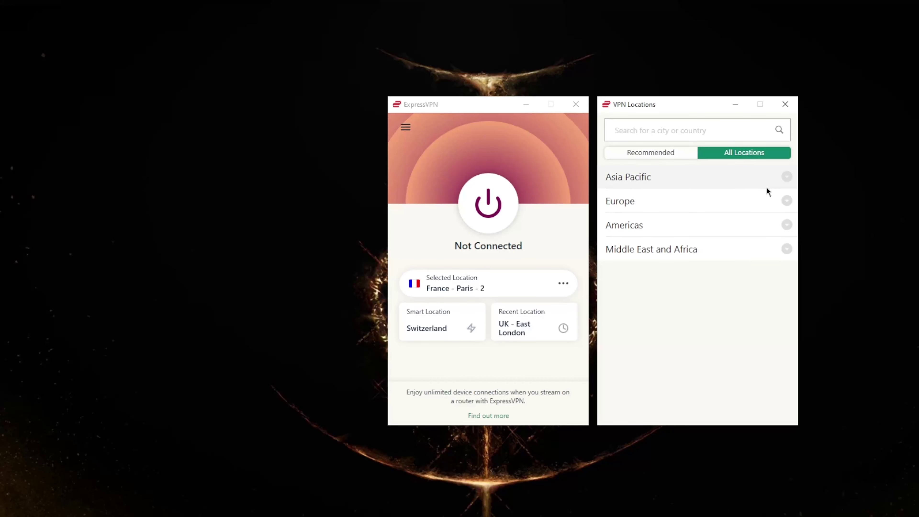
left_click(788, 202)
left_click_drag(795, 205, 770, 178)
left_click(777, 201)
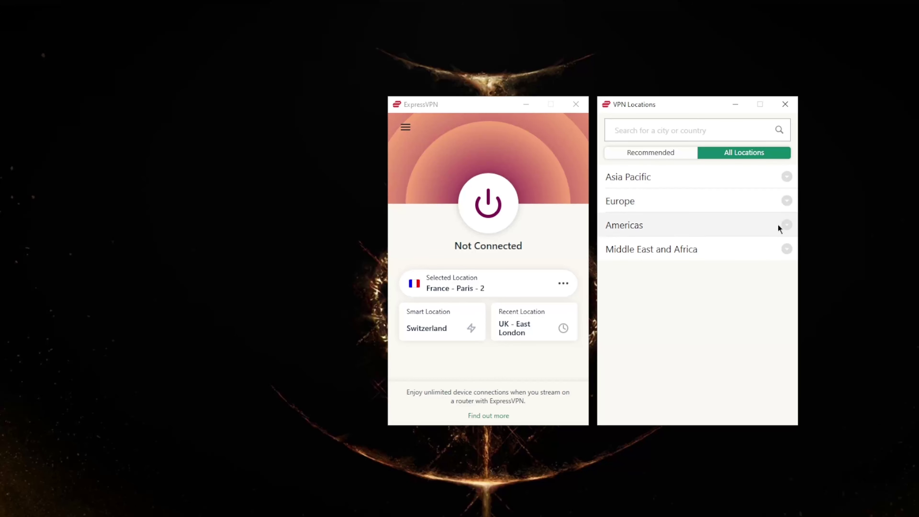
left_click(787, 231)
left_click_drag(791, 244, 787, 225)
left_click(787, 224)
left_click(786, 251)
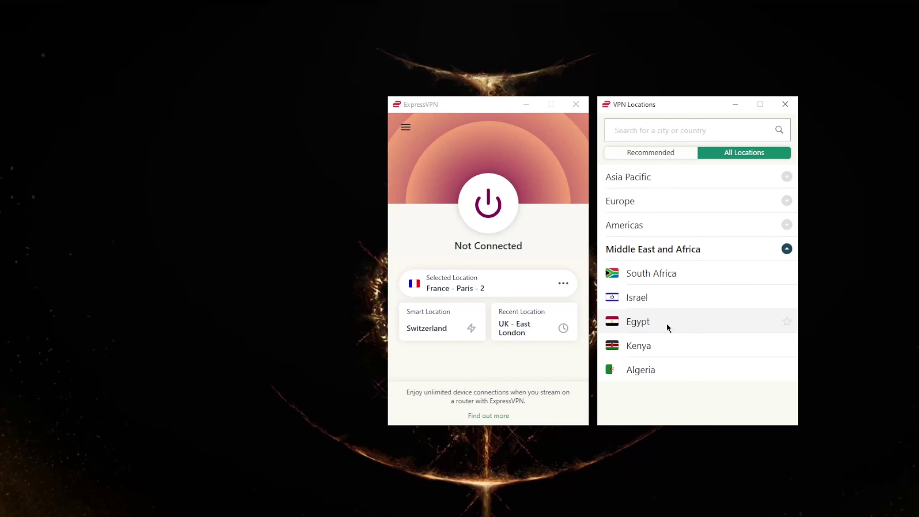
left_click(786, 249)
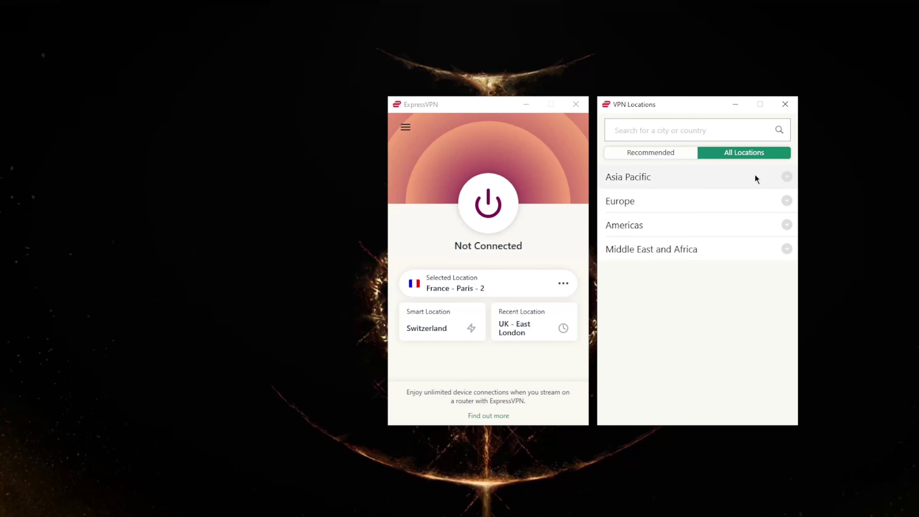
left_click(788, 177)
scroll(777, 318, "down", 10)
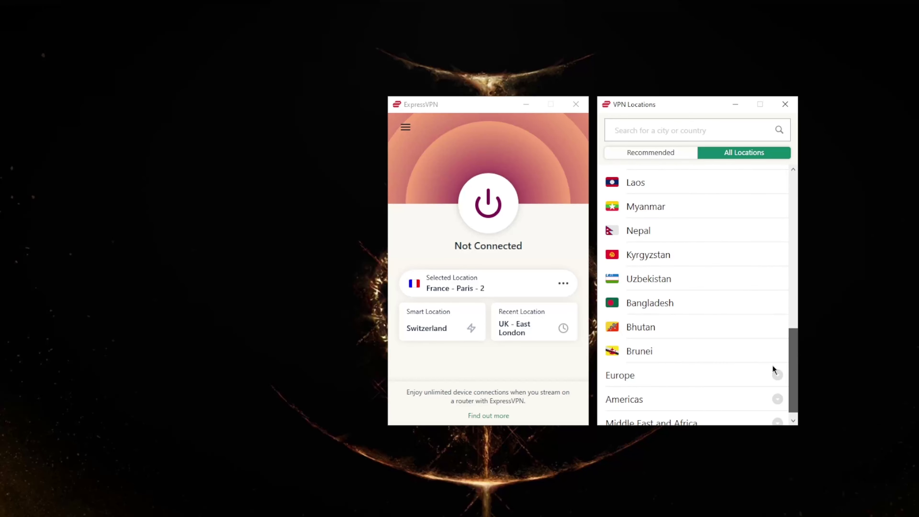
left_click_drag(792, 365, 792, 187)
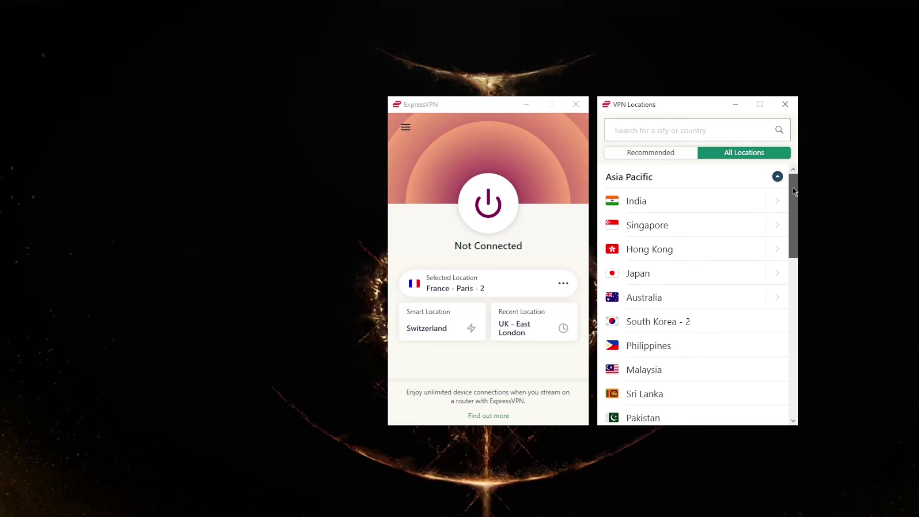
left_click(777, 177)
left_click(784, 105)
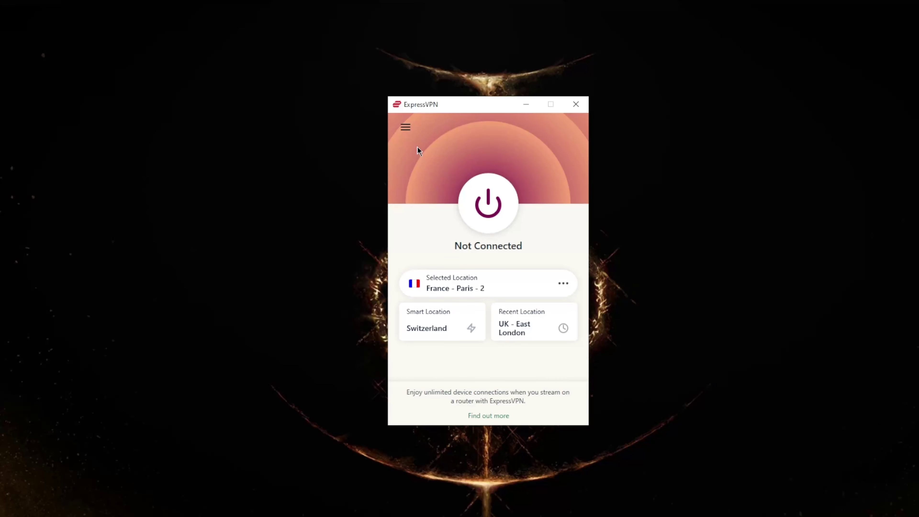
Open Options on the General page and arrange it beside the main ExpressVPN window
left_click(405, 126)
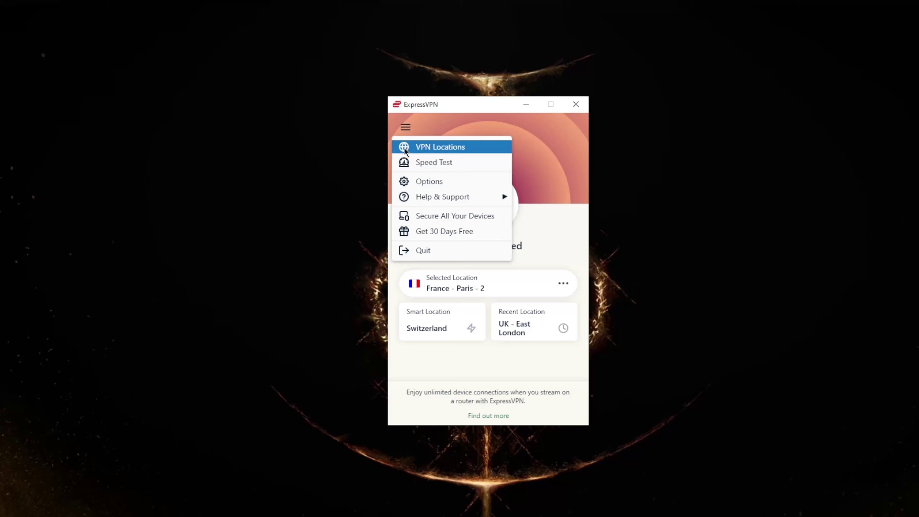
left_click(428, 180)
left_click_drag(441, 100, 394, 100)
left_click_drag(631, 105, 570, 101)
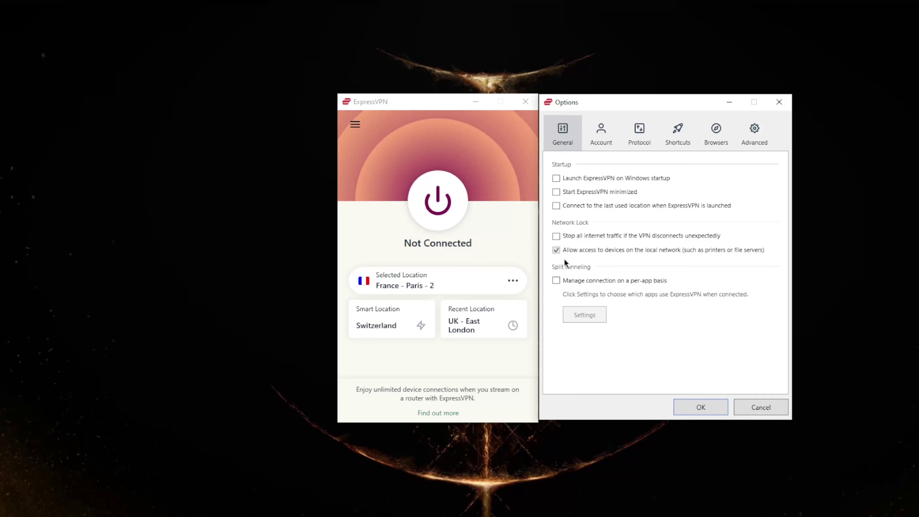
Toggle the unexpected-disconnect traffic block and tick 'Manage connection on a per-app basis'
left_click(560, 237)
left_click(555, 283)
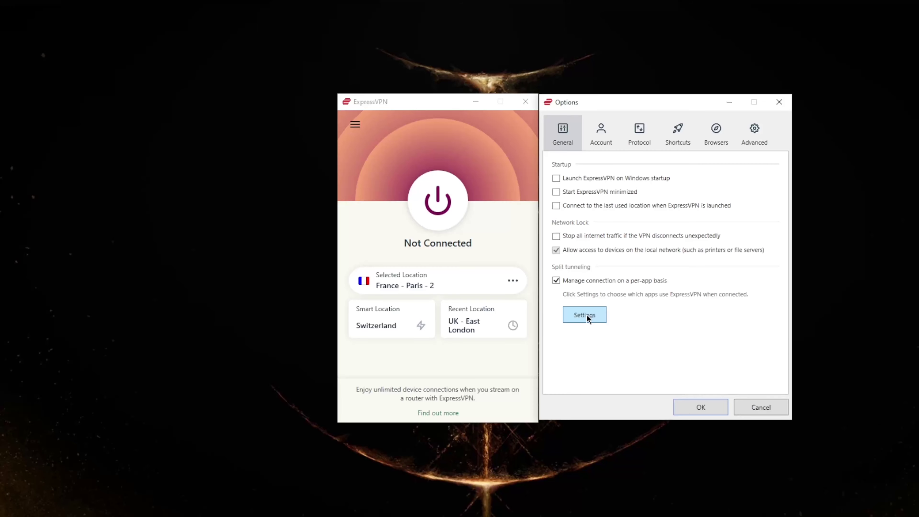
Set split tunneling so only qBittorrent uses the VPN, then close the dialog
left_click(593, 318)
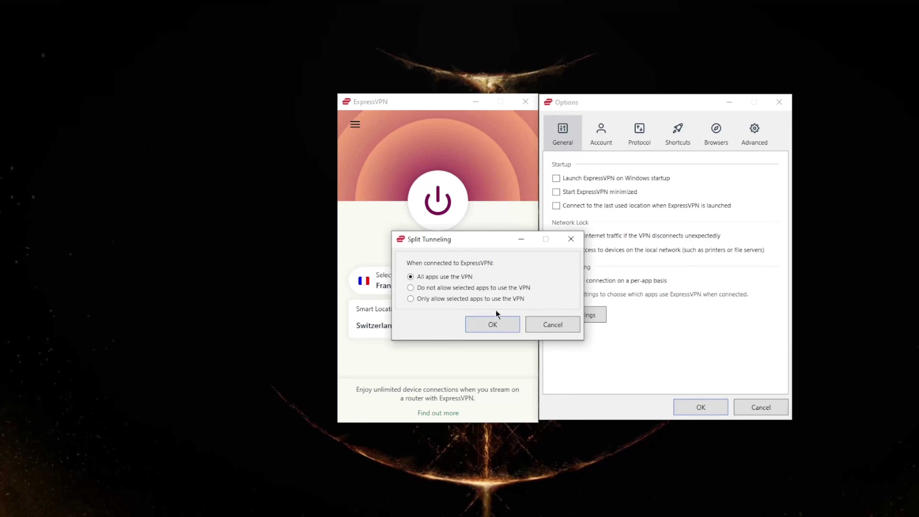
left_click(410, 299)
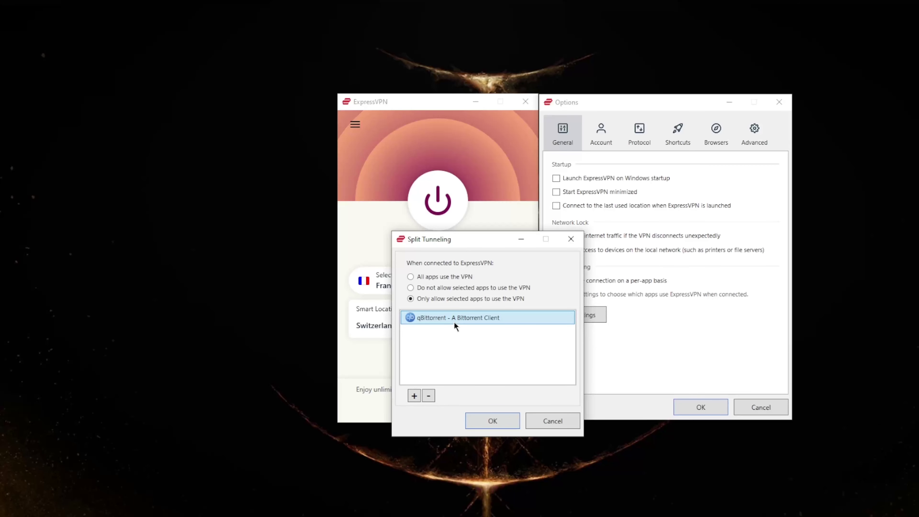
left_click(411, 288)
key("Down")
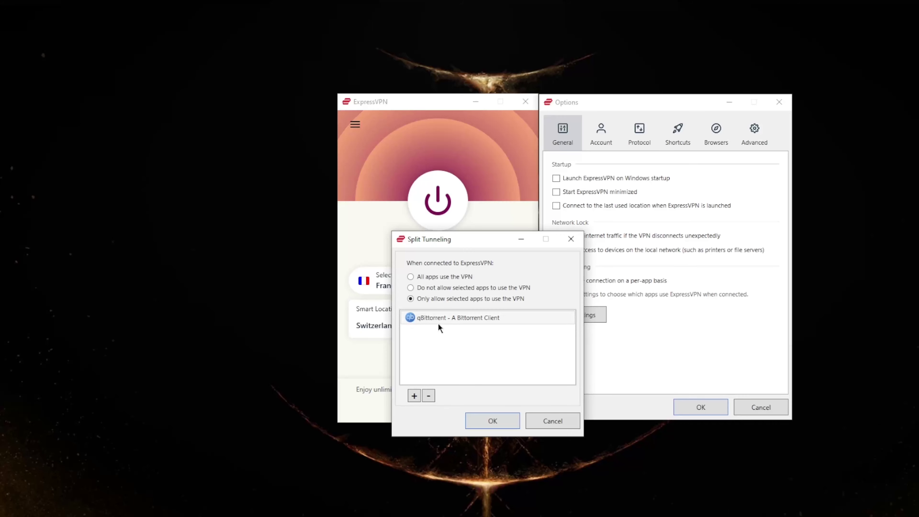
left_click(427, 315)
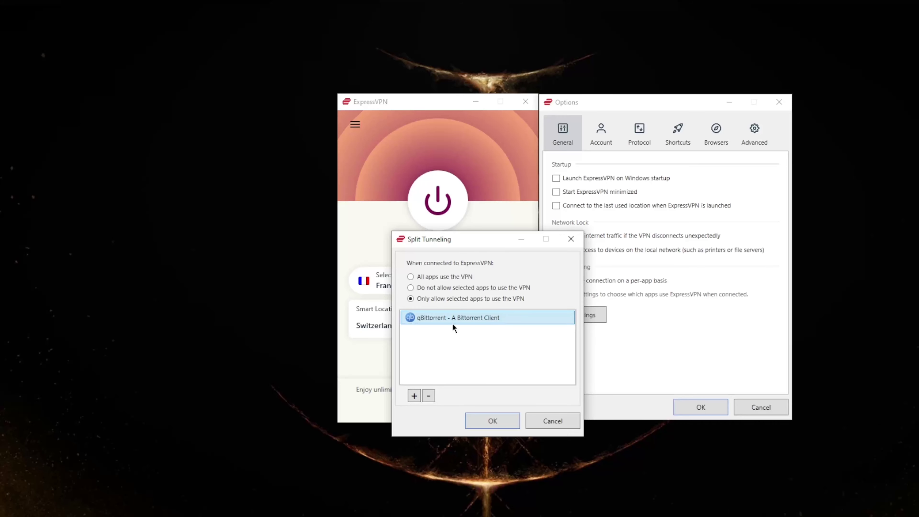
left_click(571, 239)
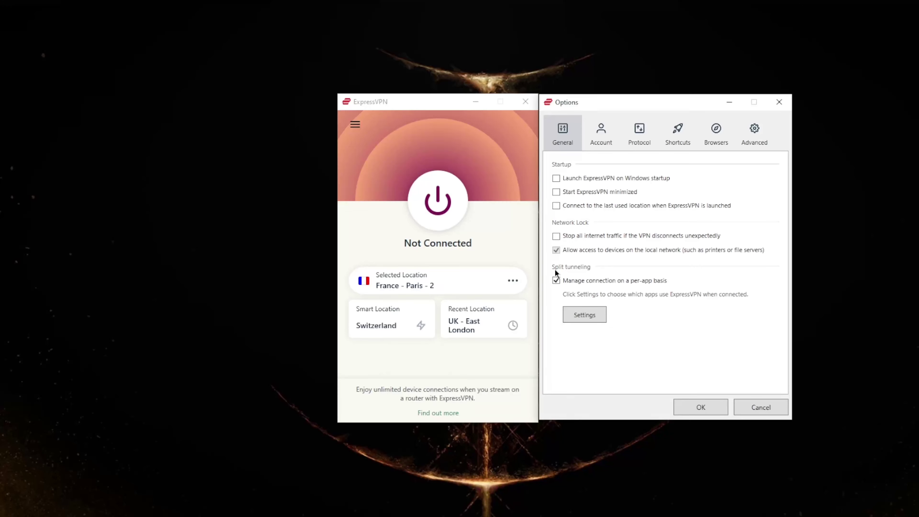
Untick per-app split tunneling and view the Protocol choices, with Lightway - UDP selected
left_click(555, 279)
left_click(631, 137)
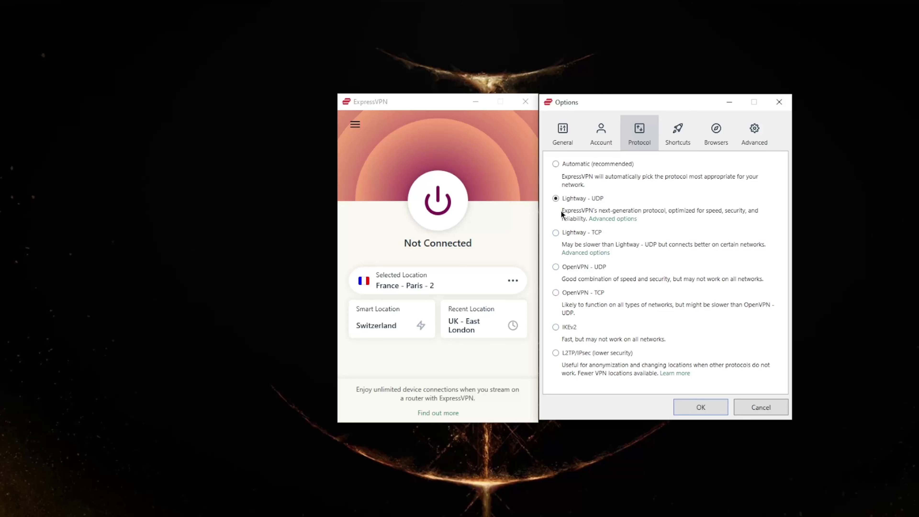
Review the Advanced, Shortcuts and Browsers tabs, then return to General
left_click(748, 139)
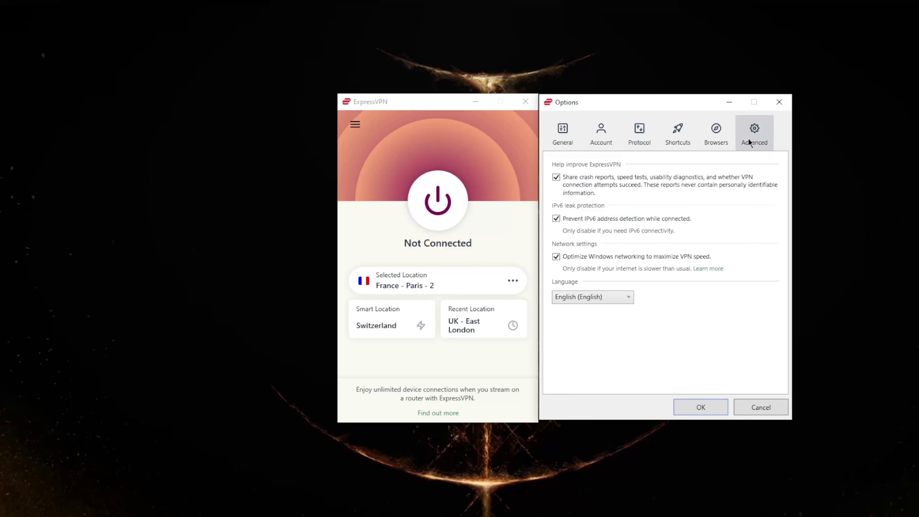
left_click(683, 136)
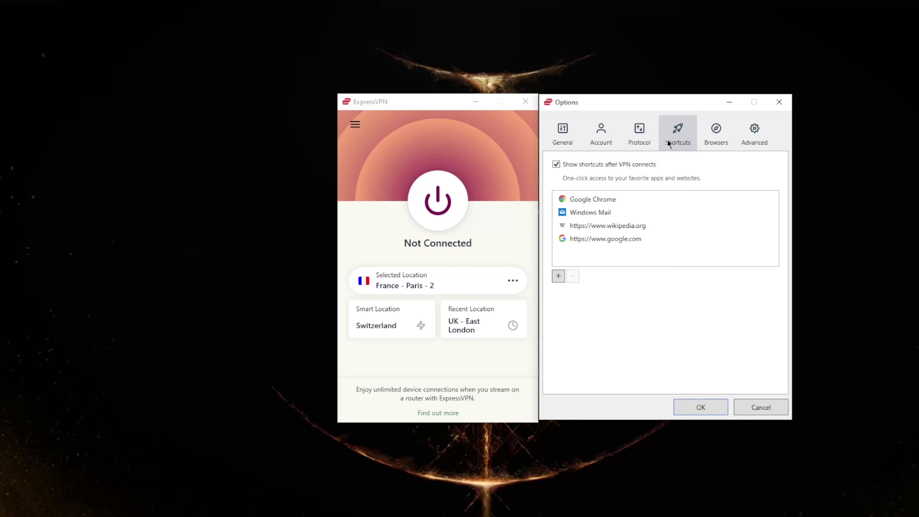
left_click(714, 144)
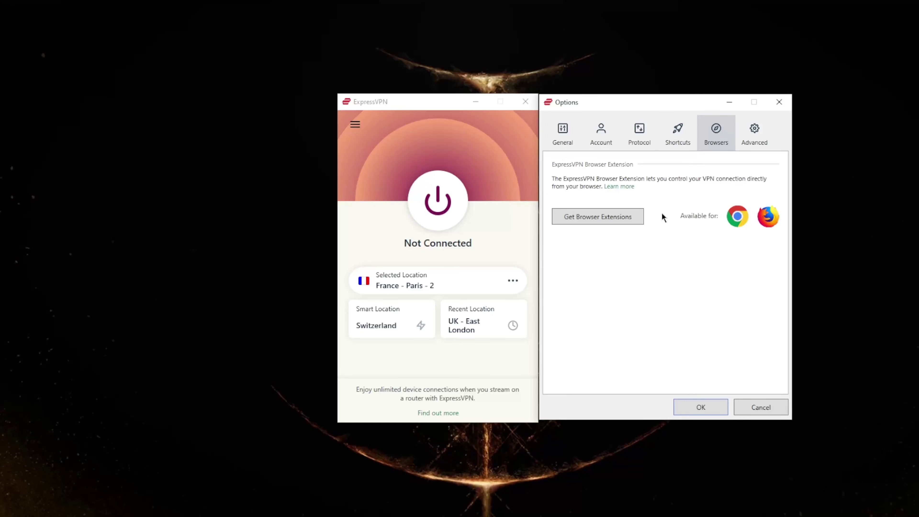
left_click(753, 141)
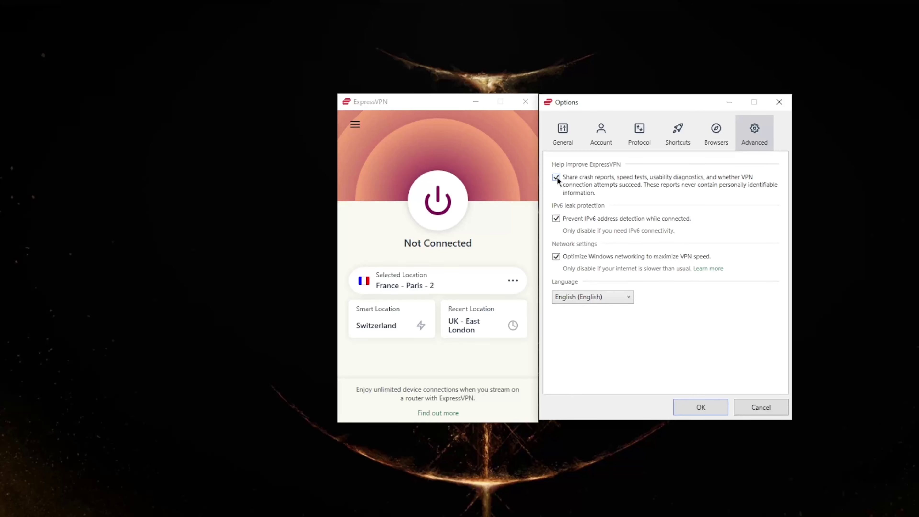
left_click(571, 134)
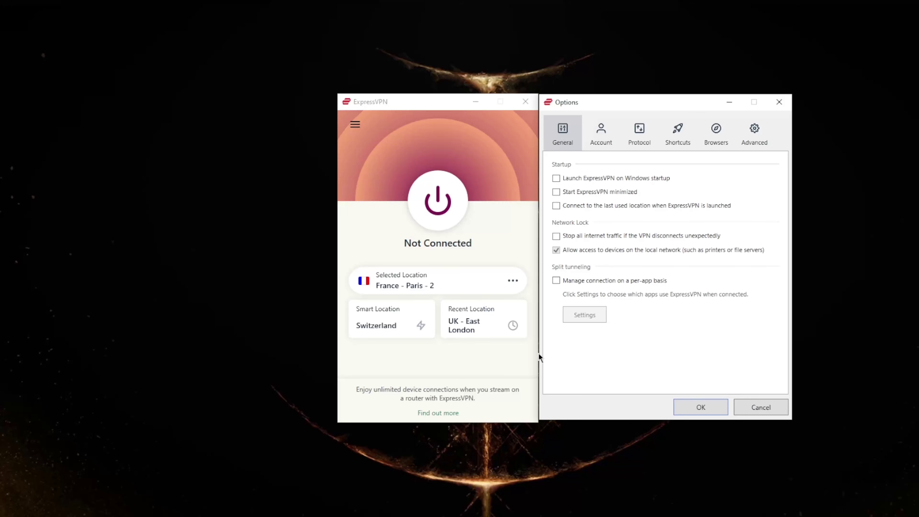
Save the Options, then place ExpressVPN beside the whatismyip-address.com page showing a Paris IP
left_click(695, 409)
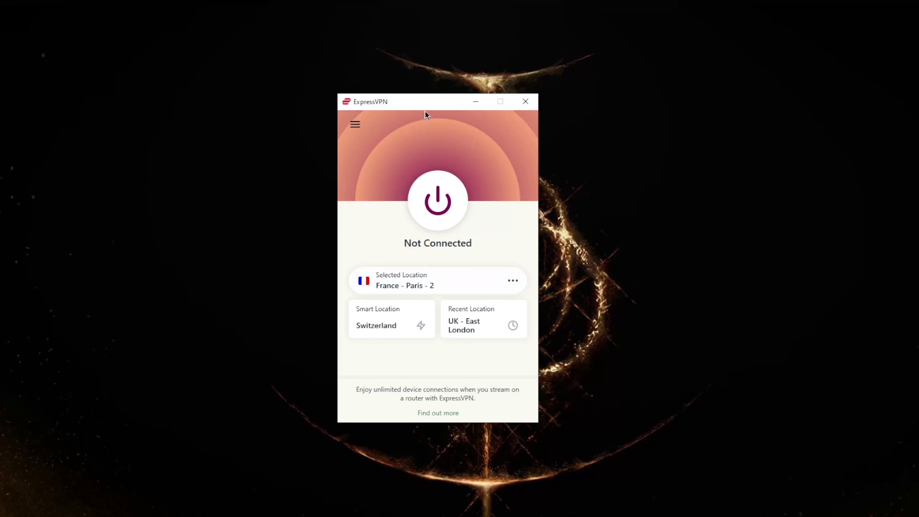
left_click_drag(407, 105, 657, 110)
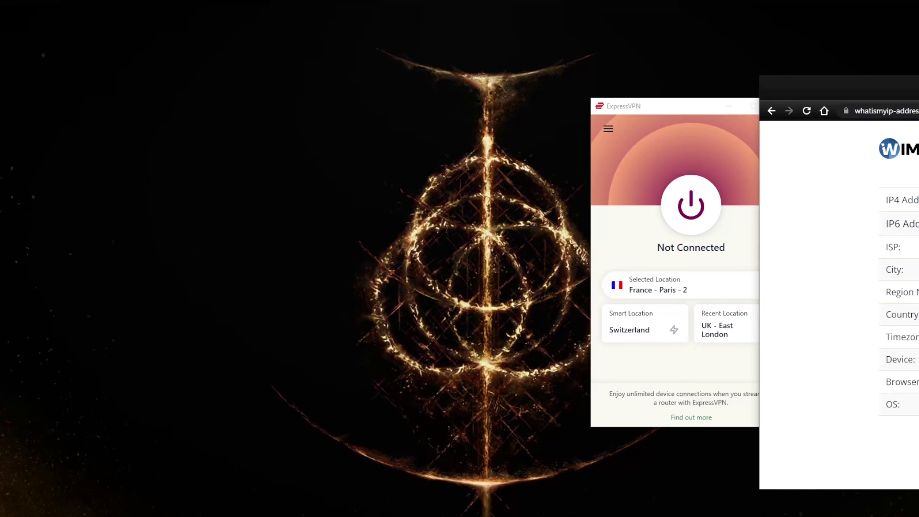
left_click_drag(918, 83, 422, 55)
left_click(672, 116)
left_click_drag(648, 108, 701, 116)
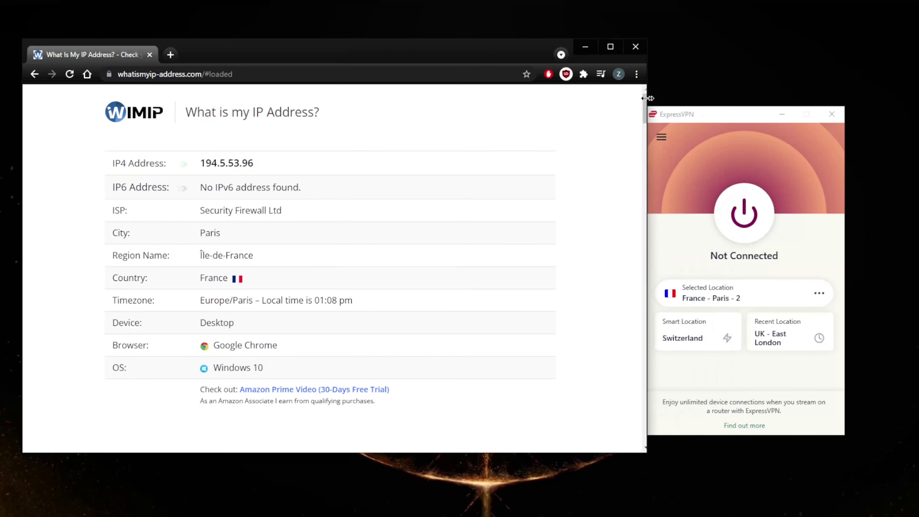
left_click_drag(645, 98, 641, 98)
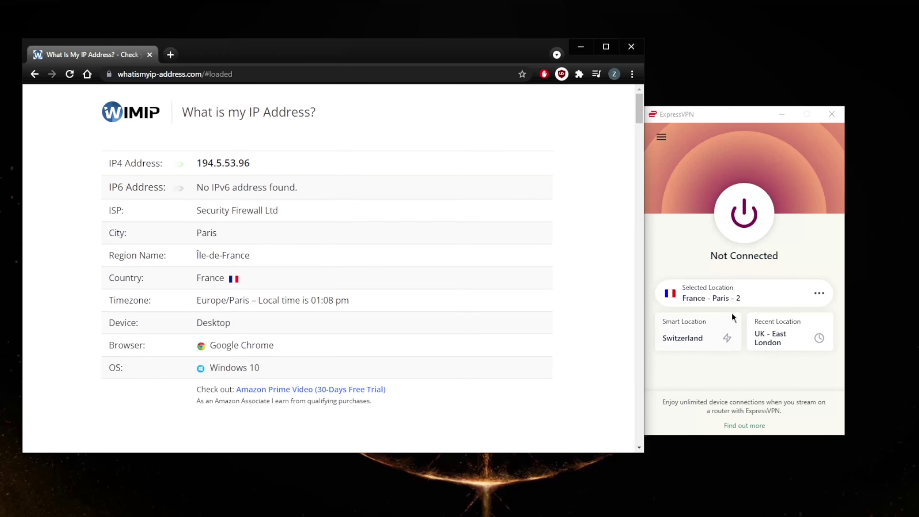
Open the VPN Locations list and move it to uncover the main window
left_click(661, 137)
left_click(673, 156)
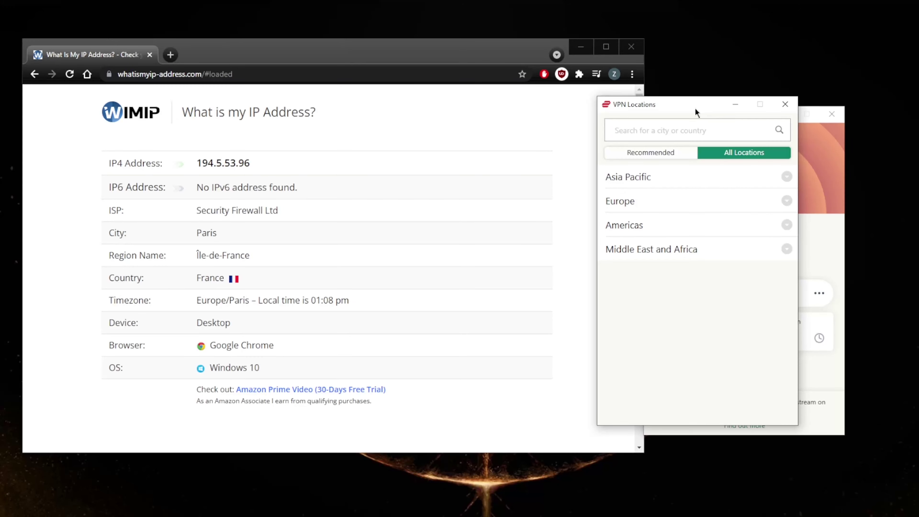
left_click_drag(693, 108, 534, 118)
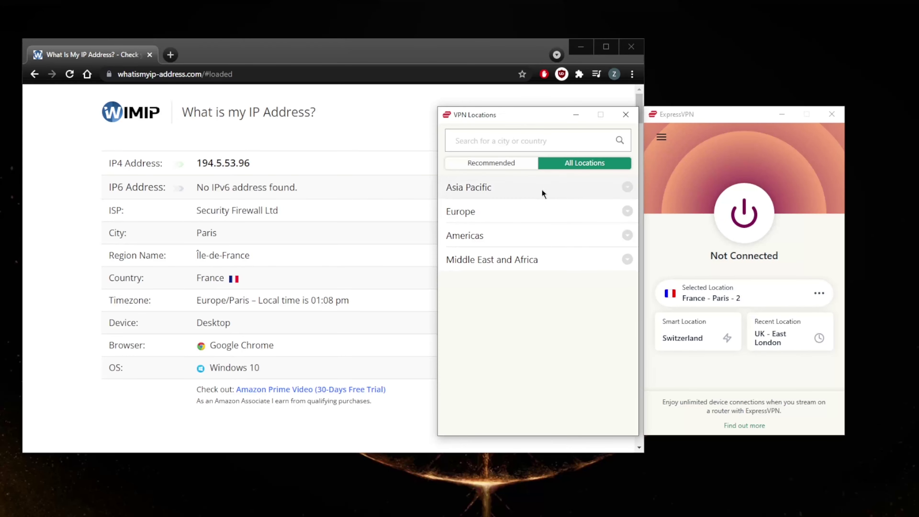
Under Americas > United States, select USA - Los Angeles - 3 as the location
left_click(624, 237)
left_click(619, 259)
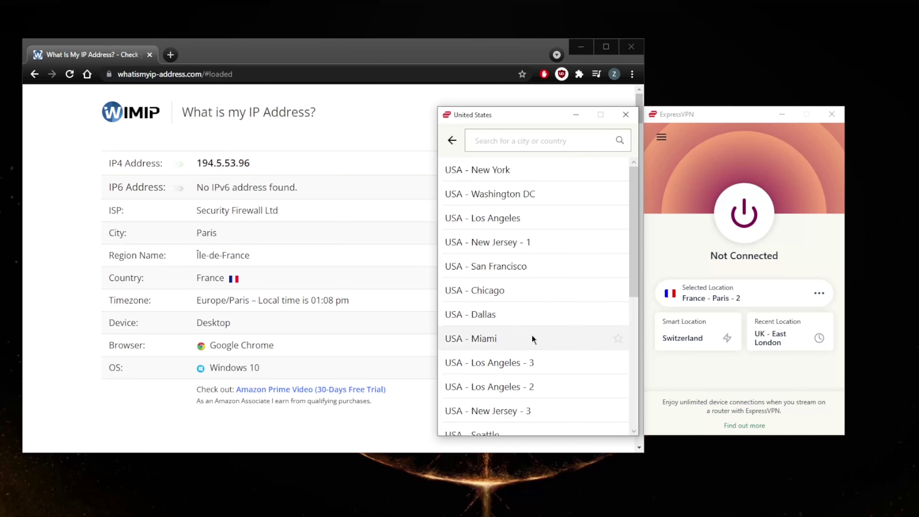
scroll(563, 320, "down", 1)
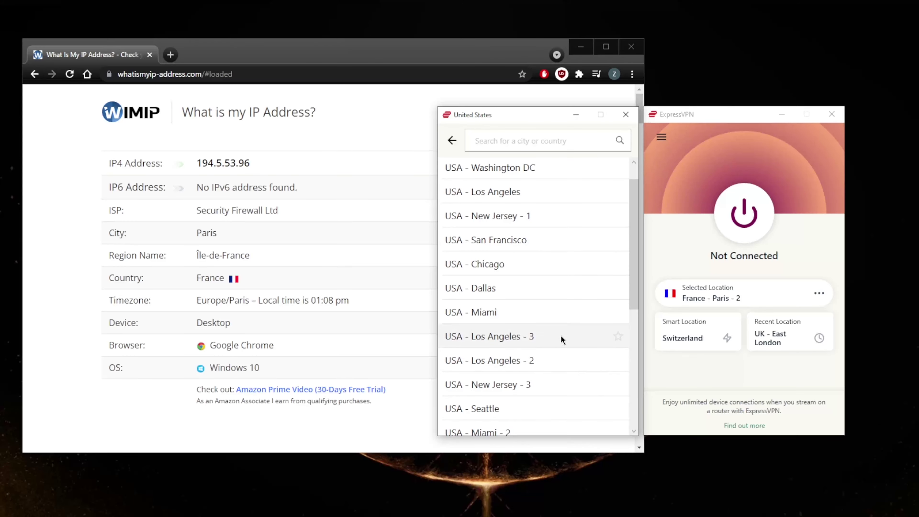
scroll(548, 341, "down", 3)
scroll(539, 322, "up", 2)
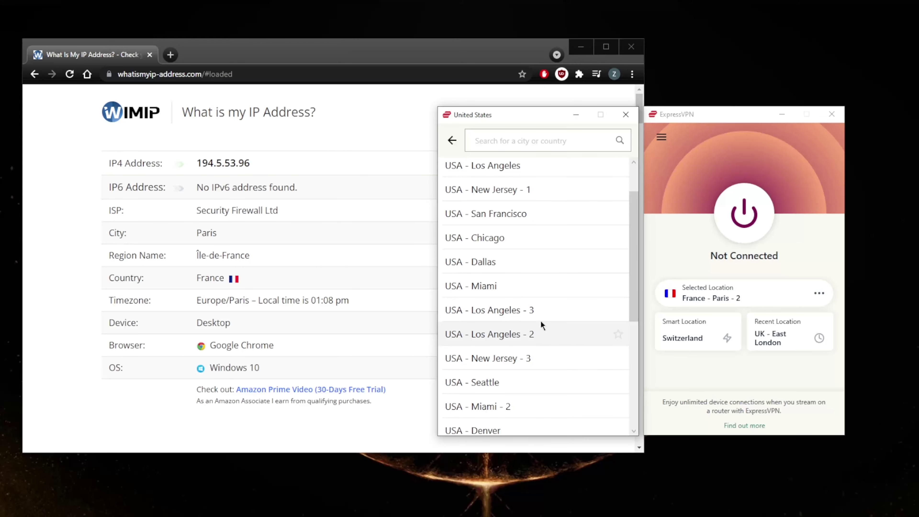
scroll(537, 331, "down", 2)
scroll(541, 364, "down", 4)
scroll(538, 272, "up", 2)
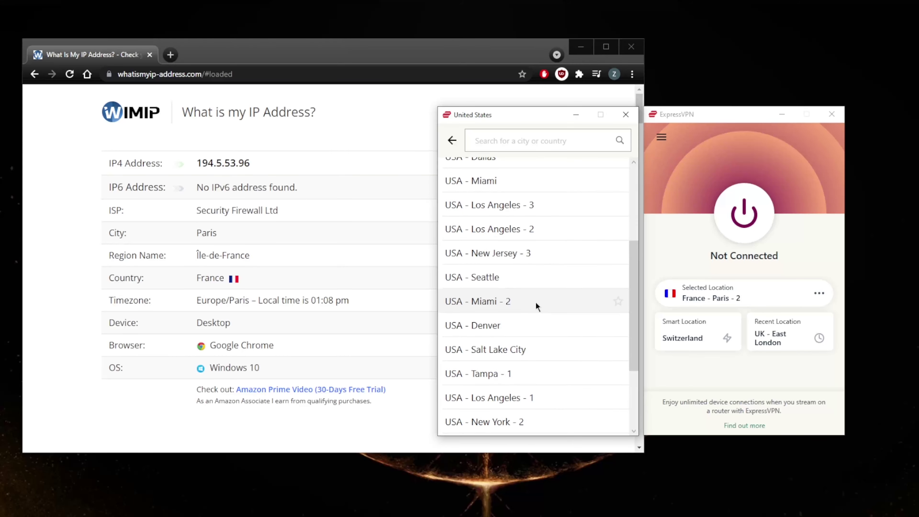
left_click(534, 210)
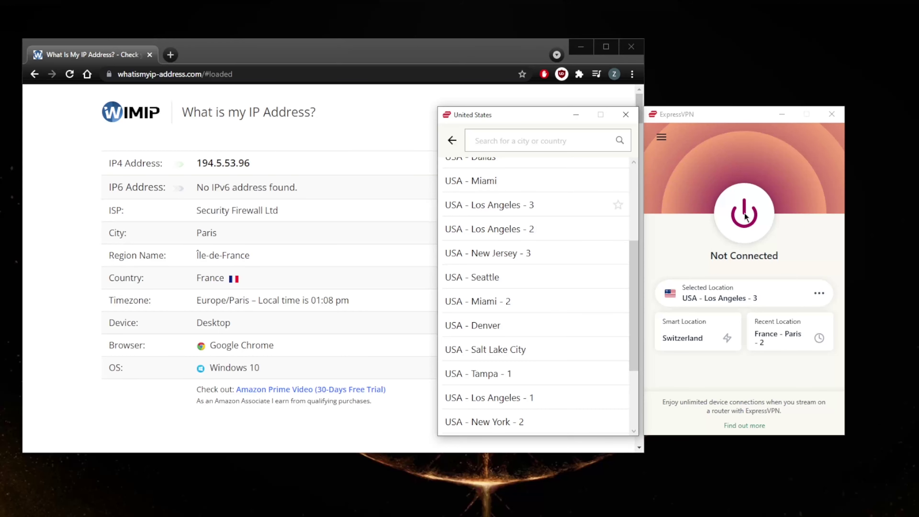
Connect to USA - Los Angeles - 3, then reload whatismyip-address.com to confirm the Los Angeles, California location
left_click(526, 208)
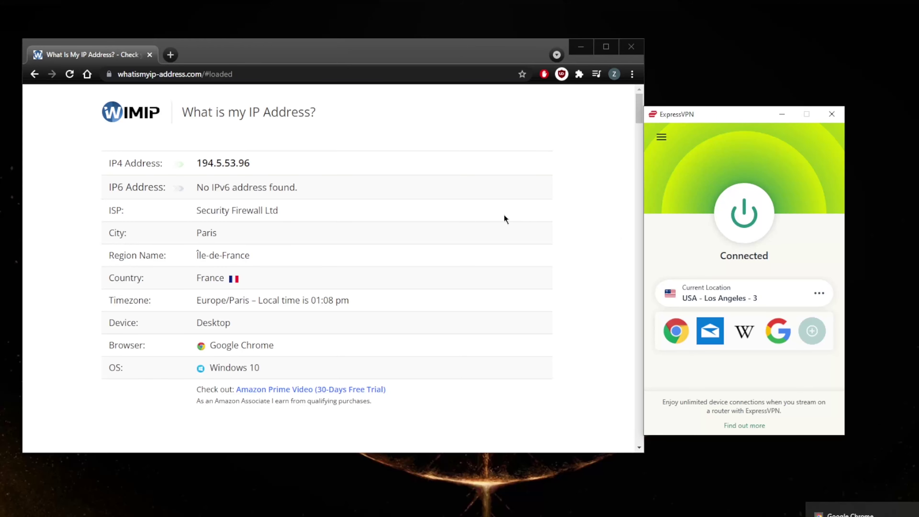
left_click(575, 136)
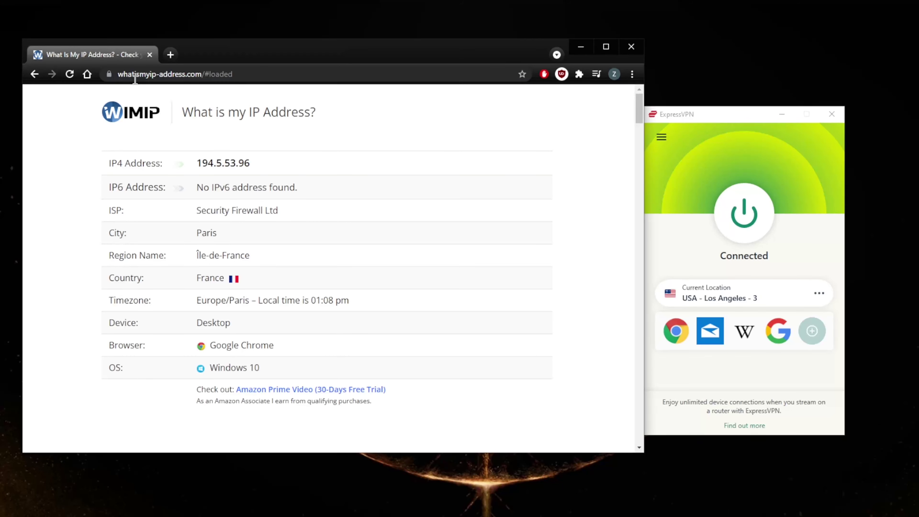
left_click(69, 74)
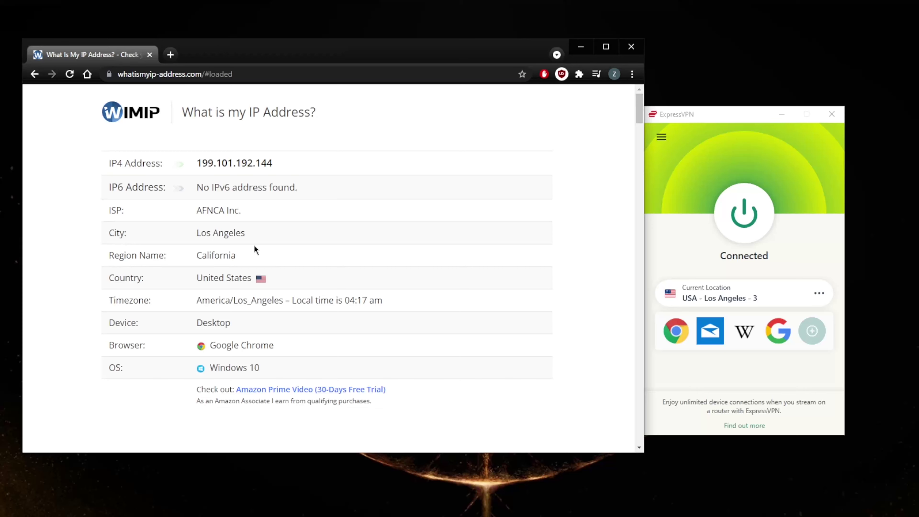
Disconnect the VPN and load expressvpn.com in a new Chrome tab
left_click(729, 216)
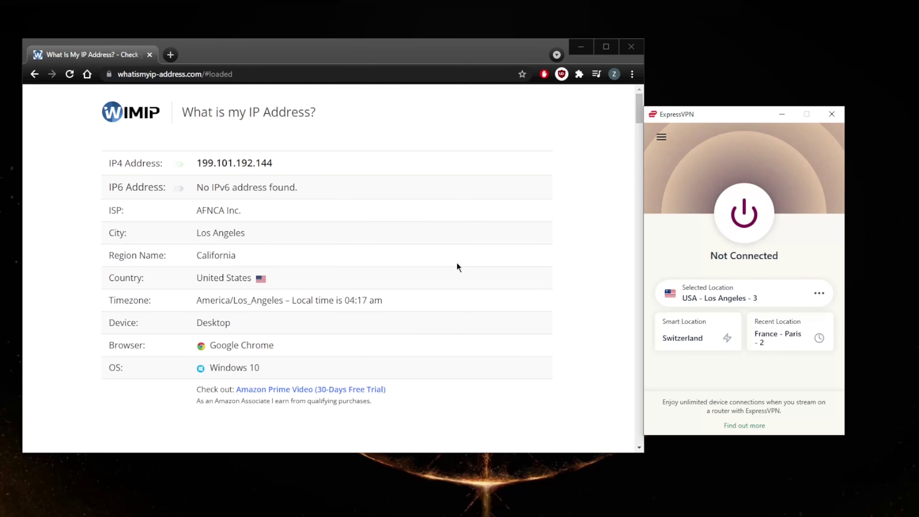
left_click(175, 58)
type("ex")
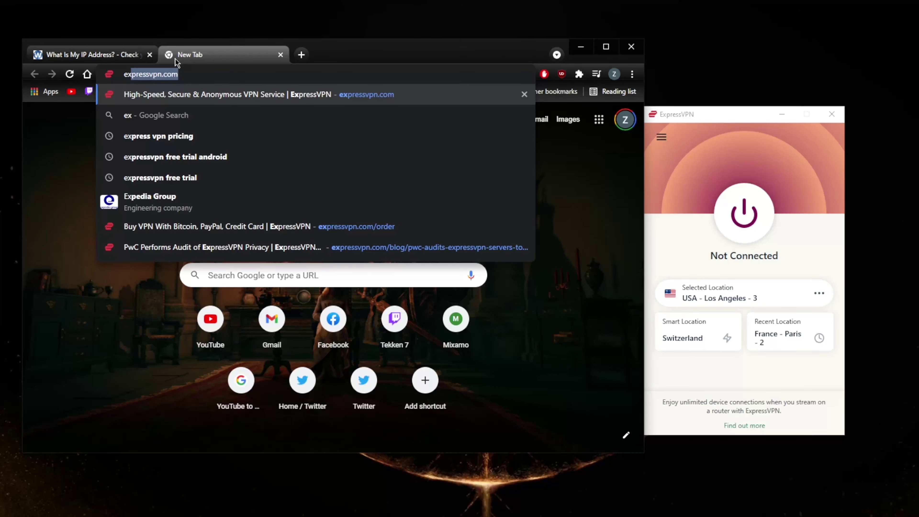
key("Return")
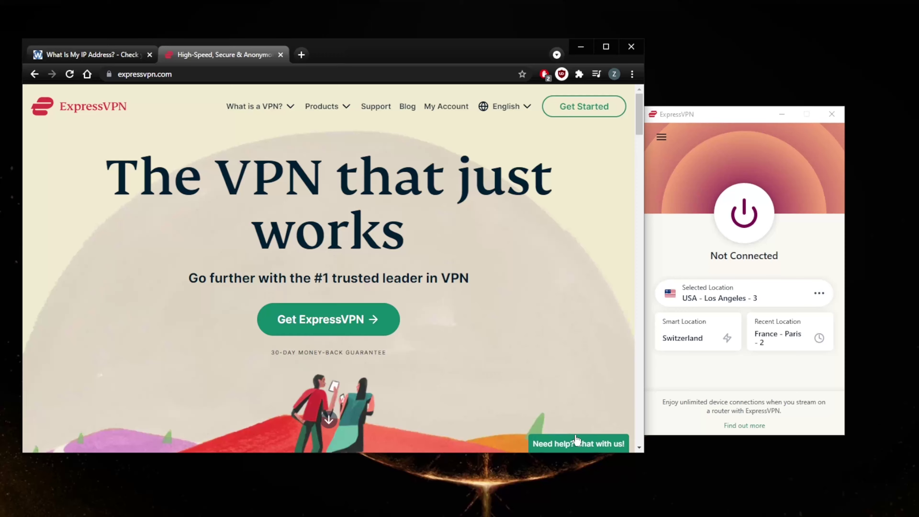
Start a live chat from the 'Need help? Chat with us!' button on expressvpn.com
left_click(578, 442)
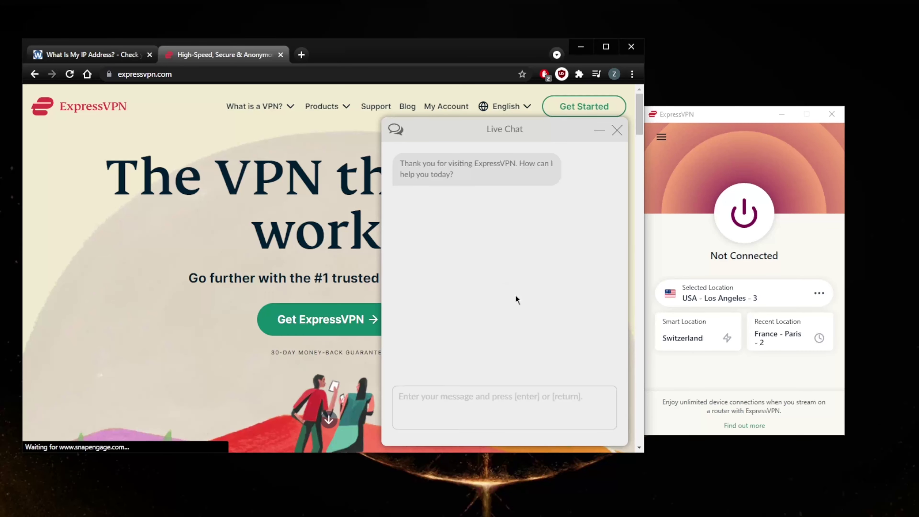